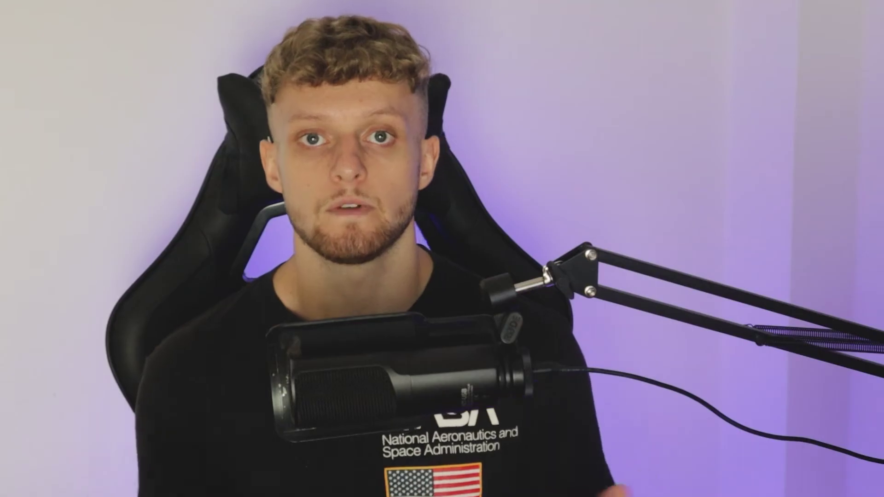
Raise the DO THE THING! heading to font size 139 and centre-align it
{"action": "left_click", "coordinate": [414, 75]}
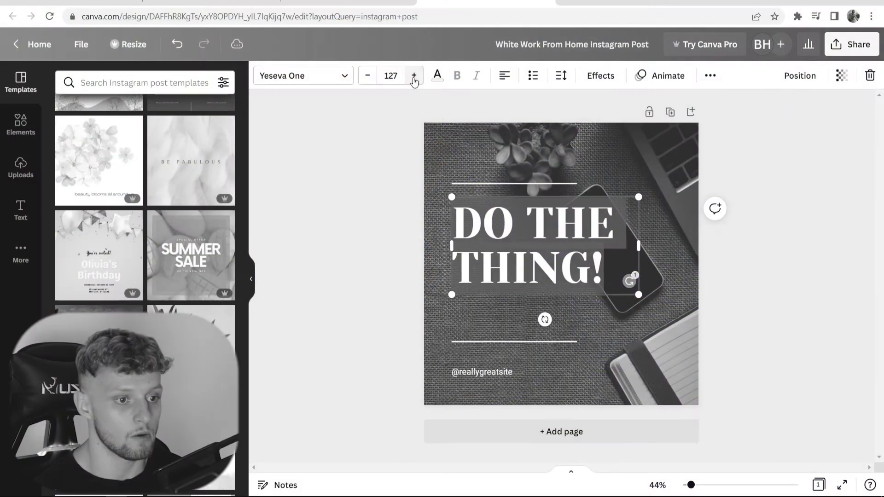
{"action": "left_click", "coordinate": [414, 76]}
{"action": "left_click", "coordinate": [414, 75]}
{"action": "left_click", "coordinate": [414, 75]}
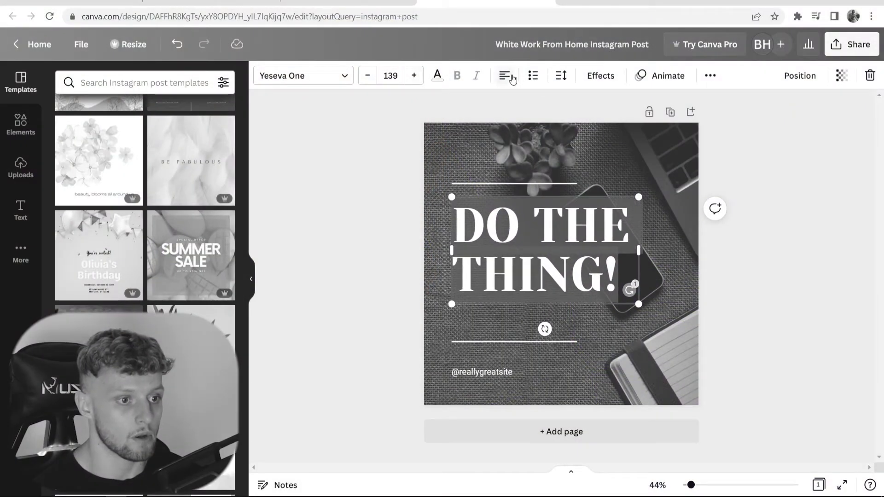
{"action": "left_click", "coordinate": [505, 76]}
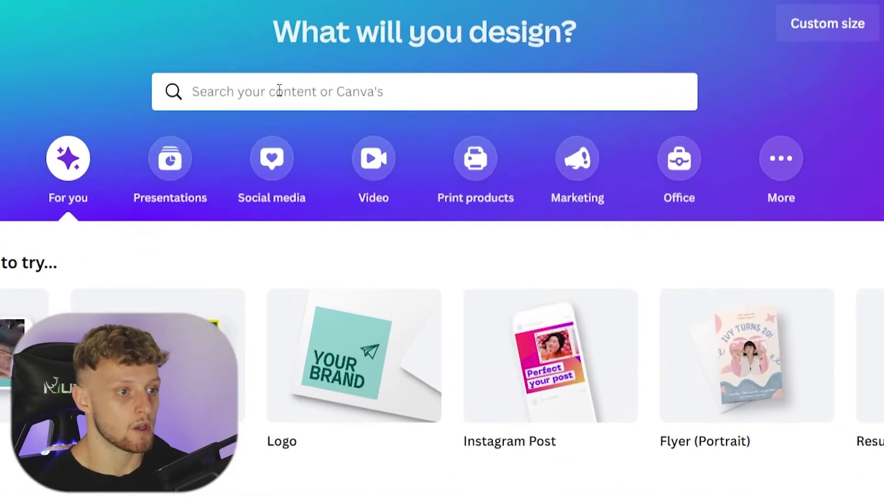
Search 'instagram' from the home page and open the Instagram Post template results
{"action": "left_click", "coordinate": [280, 90]}
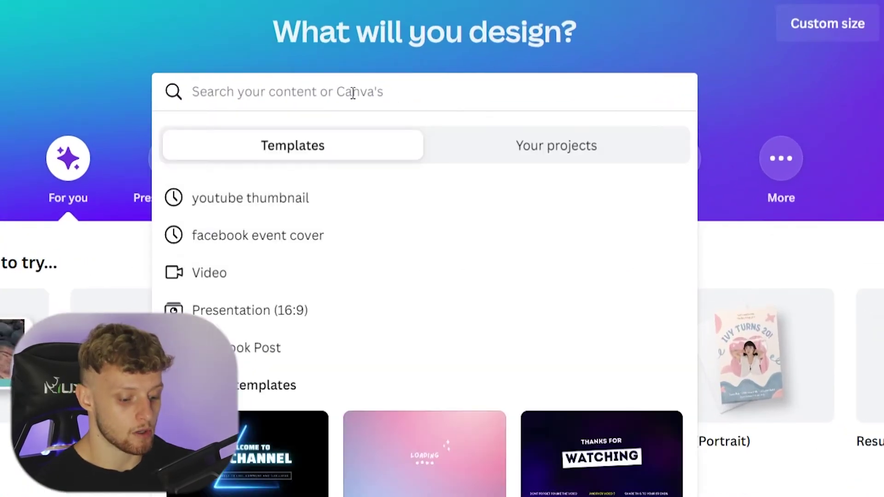
{"action": "type", "text": "instagram"}
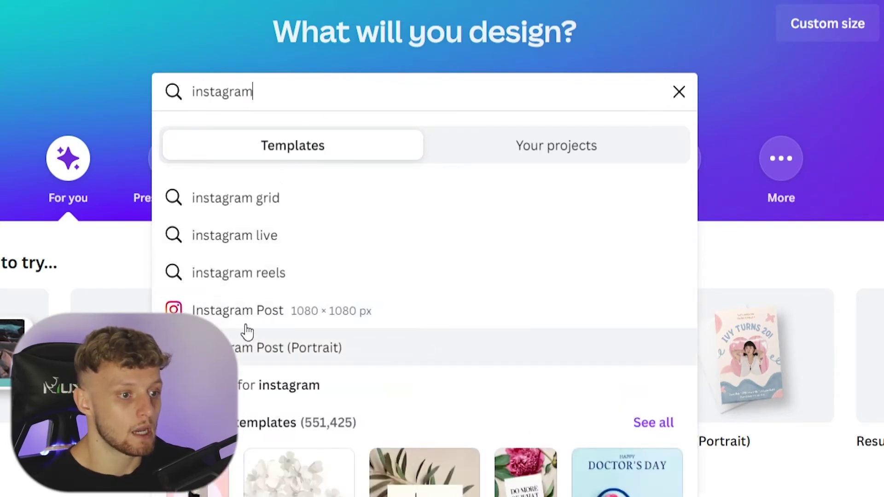
{"action": "left_click", "coordinate": [253, 311]}
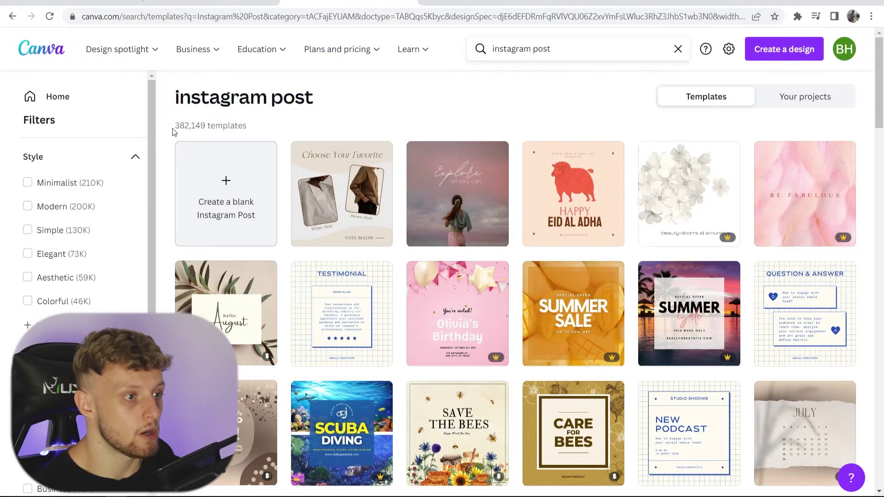
{"action": "left_click_drag", "start_coordinate": [172, 128], "coordinate": [240, 123]}
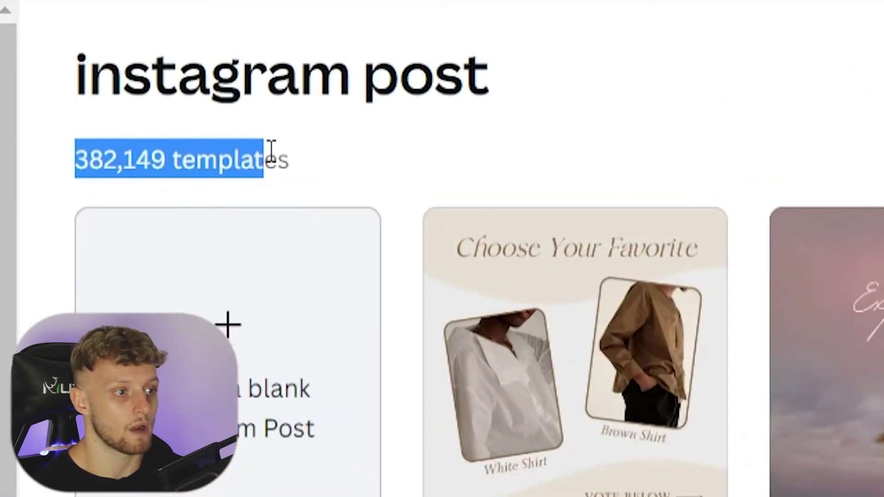
{"action": "left_click", "coordinate": [599, 123]}
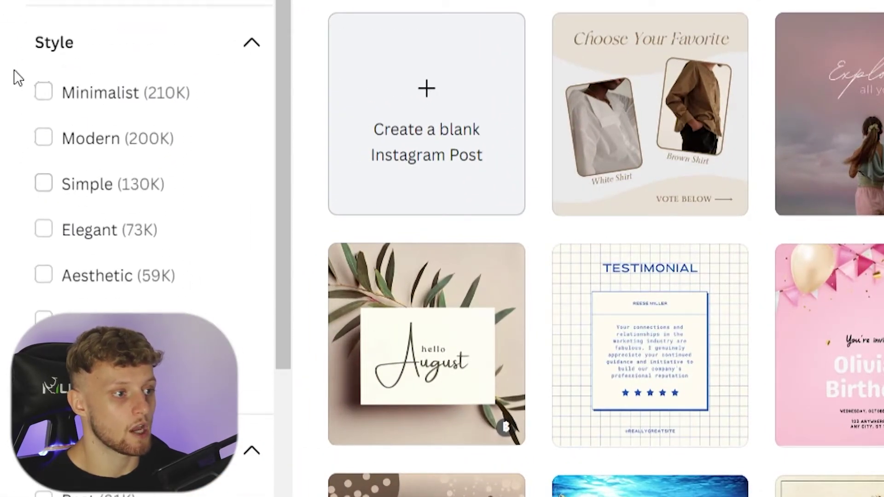
Filter templates to Minimalist style and Business theme, then open the Work From Home template
{"action": "left_click", "coordinate": [42, 94]}
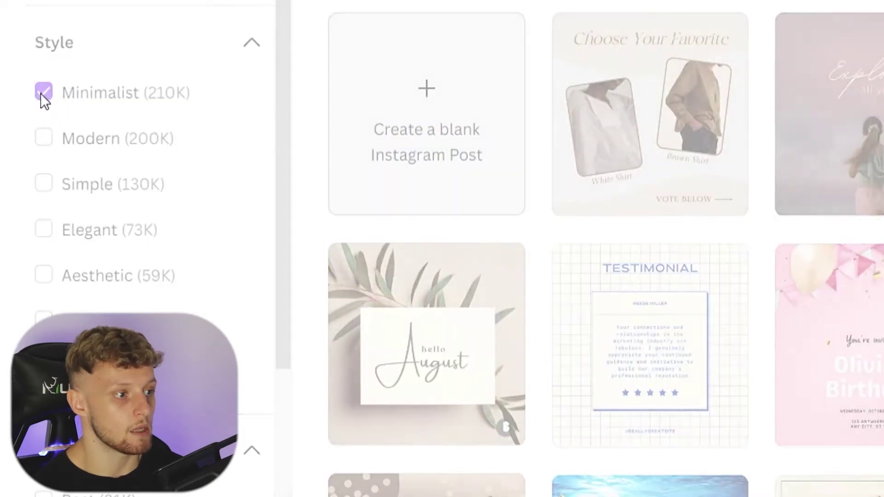
{"action": "scroll", "coordinate": [55, 198], "scroll_direction": "down", "scroll_amount": 5}
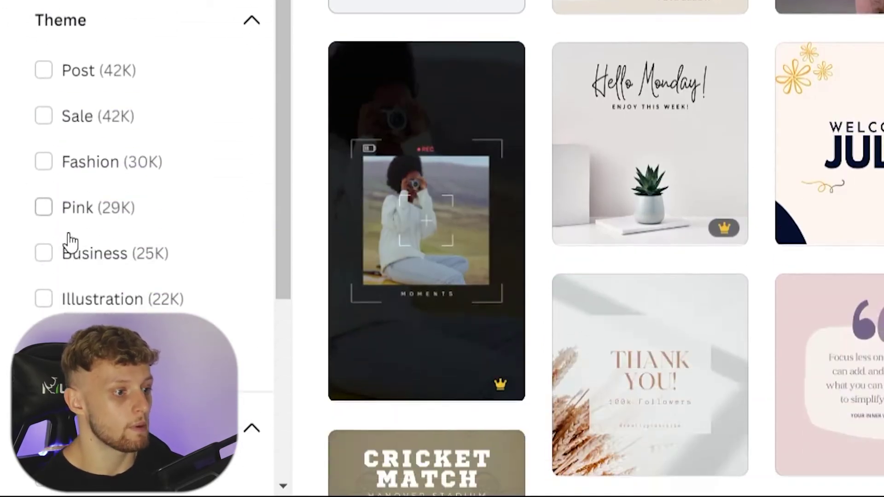
{"action": "left_click", "coordinate": [44, 257]}
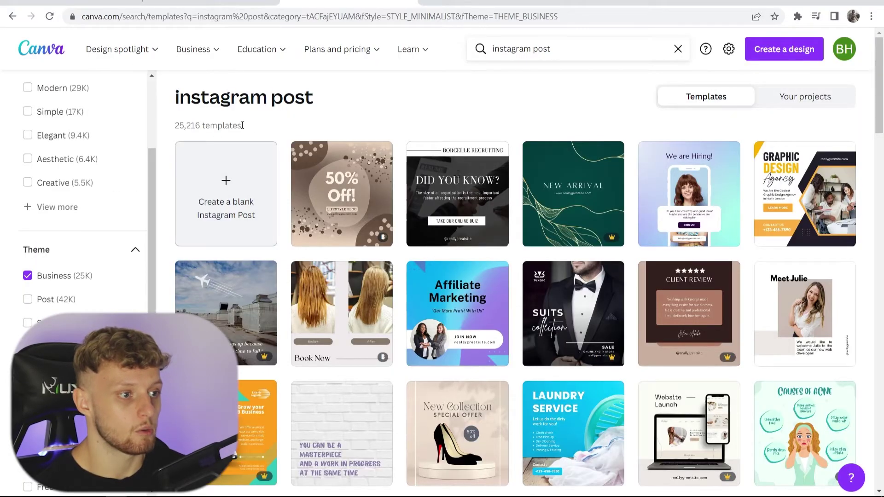
{"action": "scroll", "coordinate": [319, 134], "scroll_direction": "down", "scroll_amount": 6}
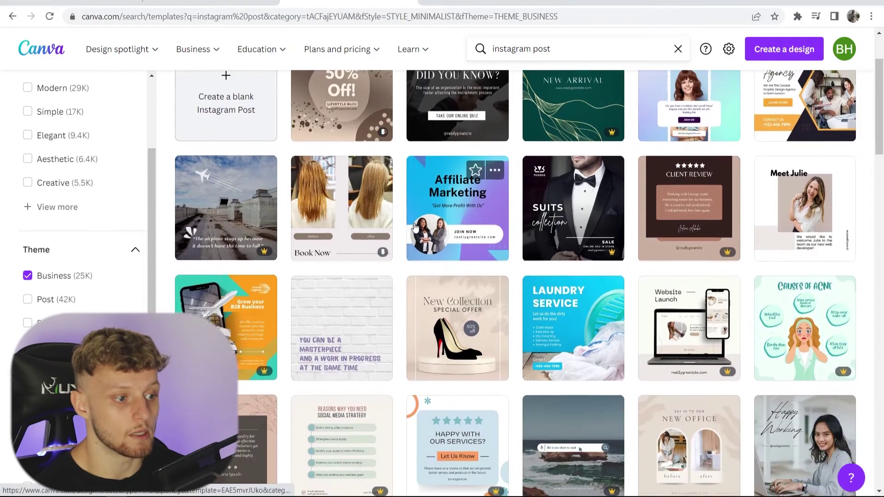
{"action": "scroll", "coordinate": [700, 221], "scroll_direction": "down", "scroll_amount": 3}
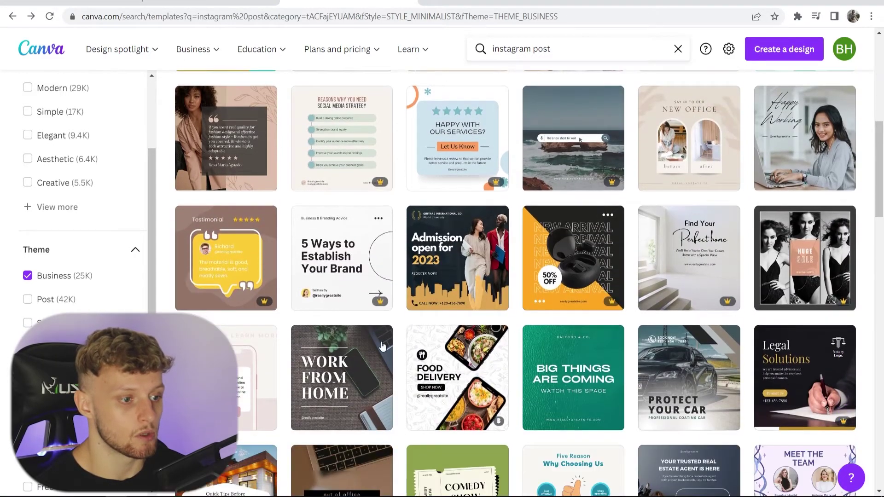
{"action": "left_click", "coordinate": [331, 385]}
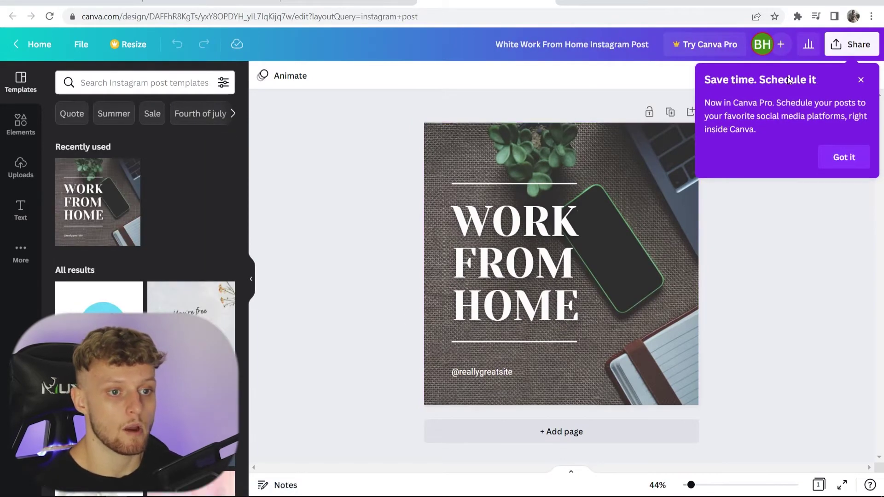
Dismiss the 'Save time. Schedule it' popup and browse the Templates panel
{"action": "left_click", "coordinate": [859, 81]}
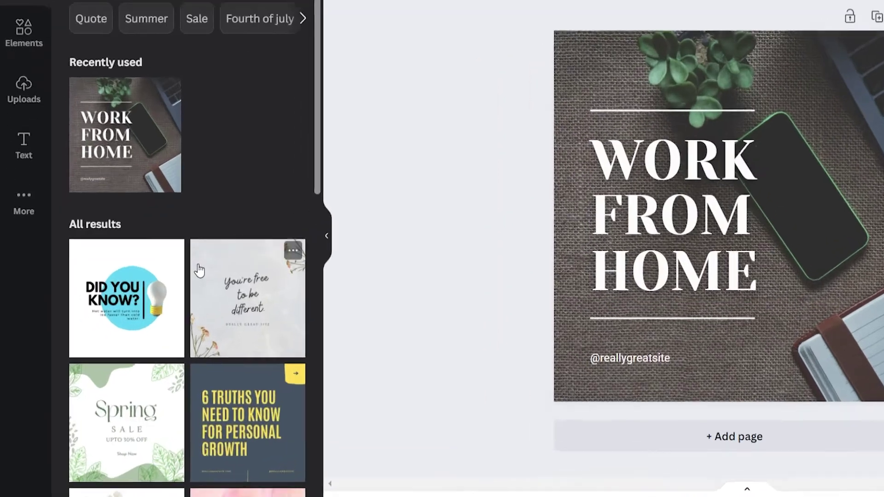
{"action": "scroll", "coordinate": [142, 295], "scroll_direction": "down", "scroll_amount": 3}
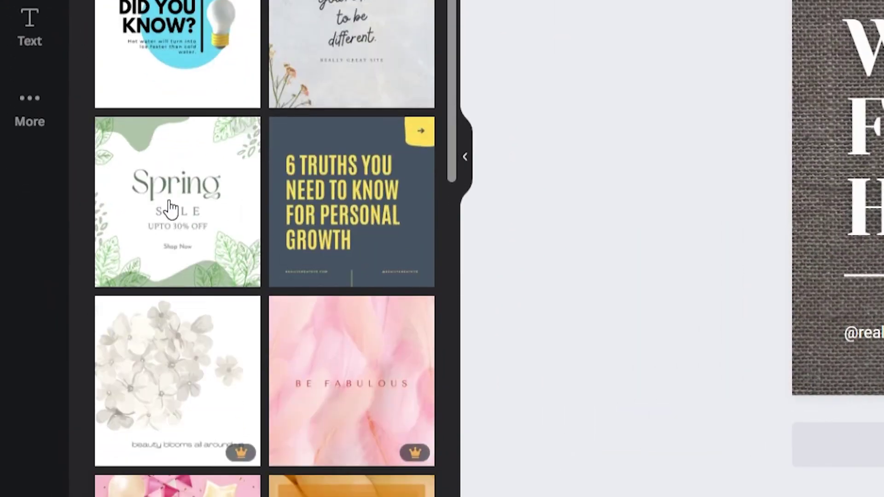
{"action": "scroll", "coordinate": [244, 230], "scroll_direction": "down", "scroll_amount": 10}
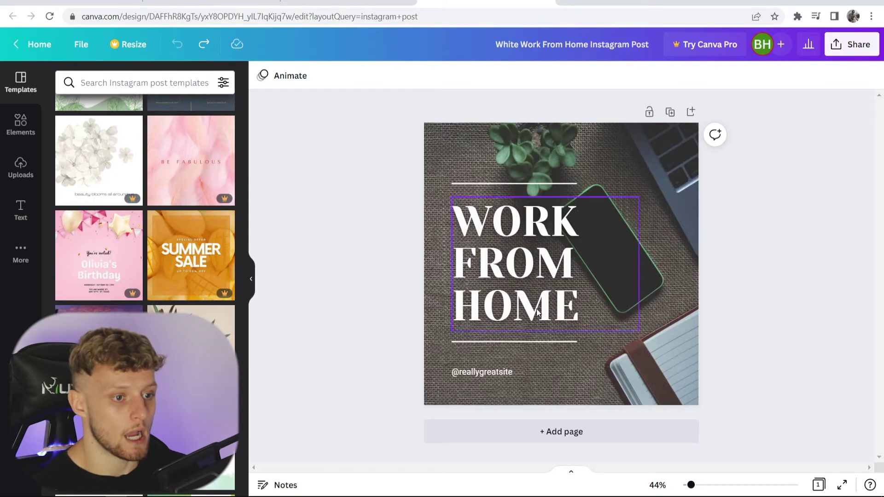
Delete the WORK FROM HOME words and type 'DO THE THING!', correcting the TING typo
{"action": "left_click", "coordinate": [574, 264]}
{"action": "double_click", "coordinate": [575, 264]}
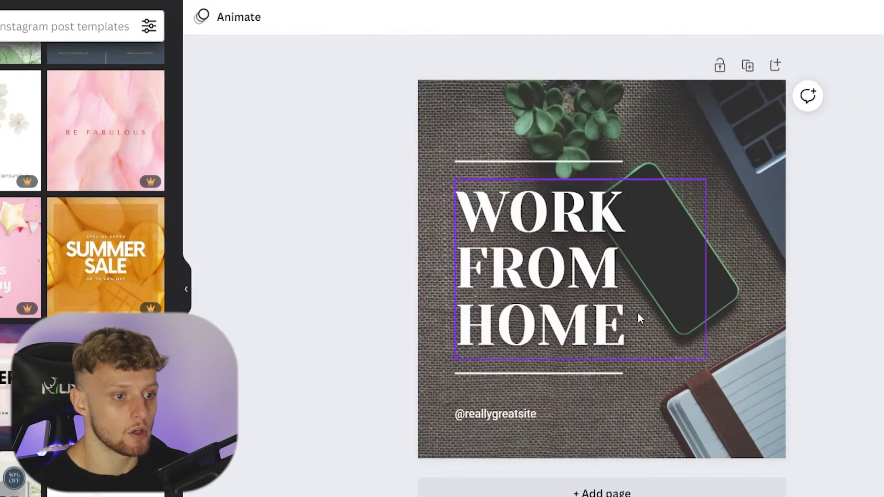
{"action": "left_click", "coordinate": [633, 320]}
{"action": "double_click", "coordinate": [491, 220]}
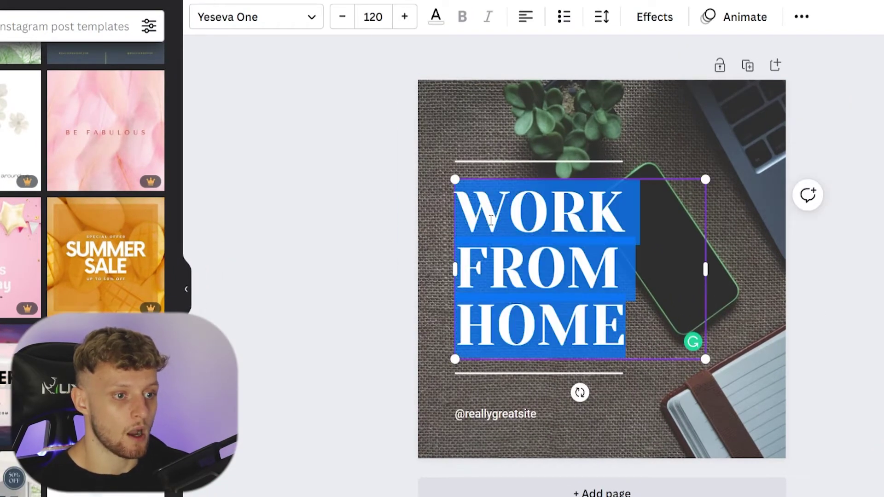
{"action": "key", "text": "BackSpace"}
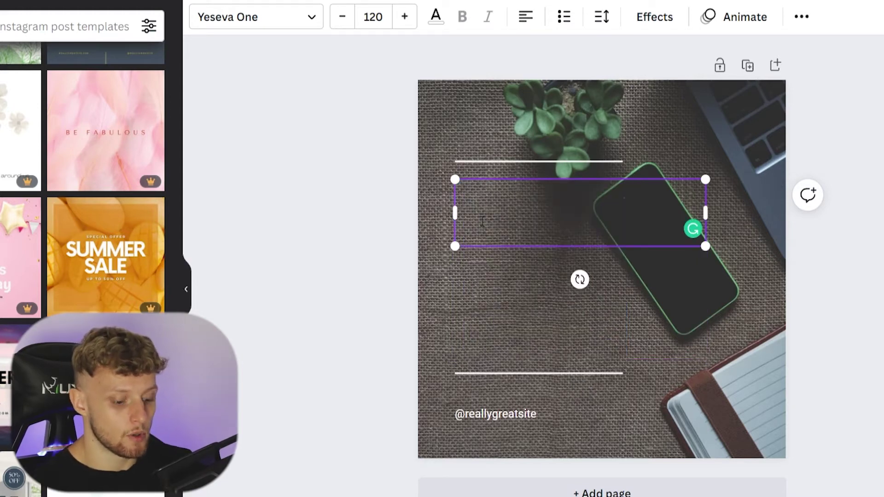
{"action": "type", "text": "DO THE TING"}
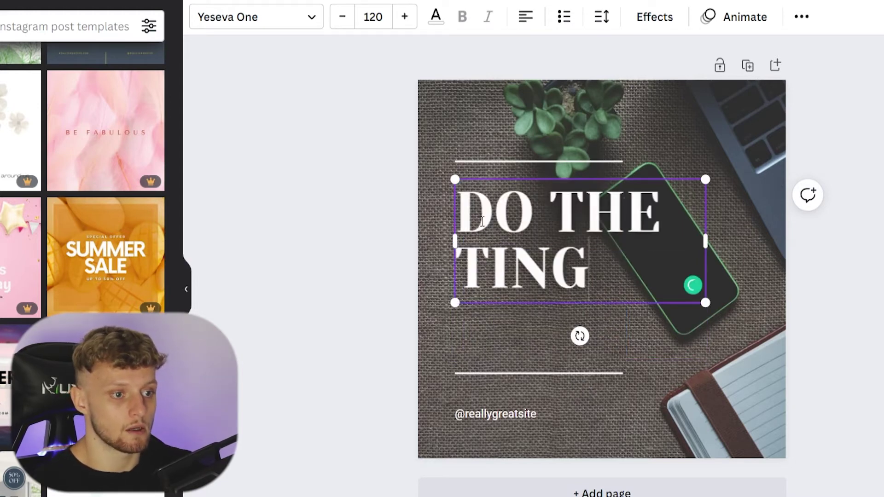
{"action": "type", "text": "!"}
{"action": "key", "text": "BackSpace"}
{"action": "key", "text": "BackSpace"}
{"action": "key", "text": "BackSpace"}
{"action": "key", "text": "BackSpace"}
{"action": "type", "text": "HING"}
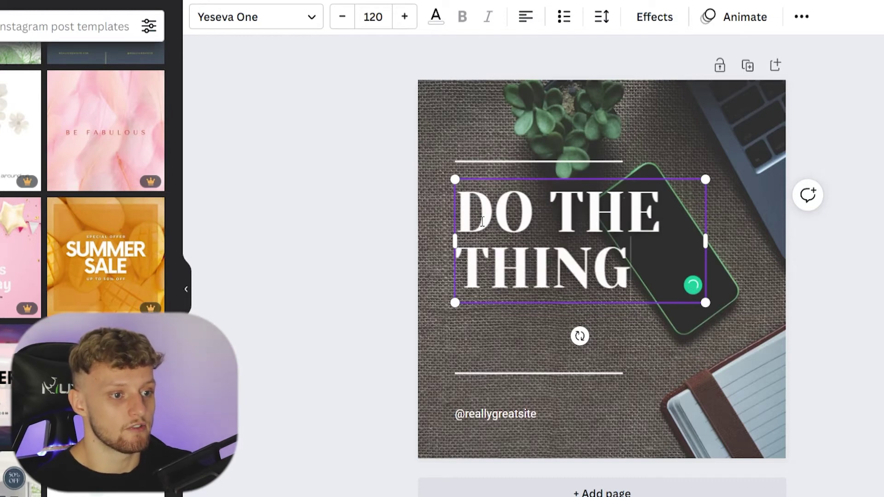
{"action": "type", "text": "!"}
{"action": "key", "text": "shift+Left"}
{"action": "key", "text": "shift+Left"}
{"action": "key", "text": "shift+Left"}
{"action": "key", "text": "shift+Left"}
{"action": "key", "text": "shift+Left"}
{"action": "key", "text": "shift+Left"}
{"action": "key", "text": "shift+Left"}
{"action": "key", "text": "shift+Left"}
{"action": "key", "text": "shift+Left"}
{"action": "key", "text": "shift+Left"}
{"action": "key", "text": "shift+Left"}
{"action": "key", "text": "shift+Left"}
{"action": "key", "text": "shift+Left"}
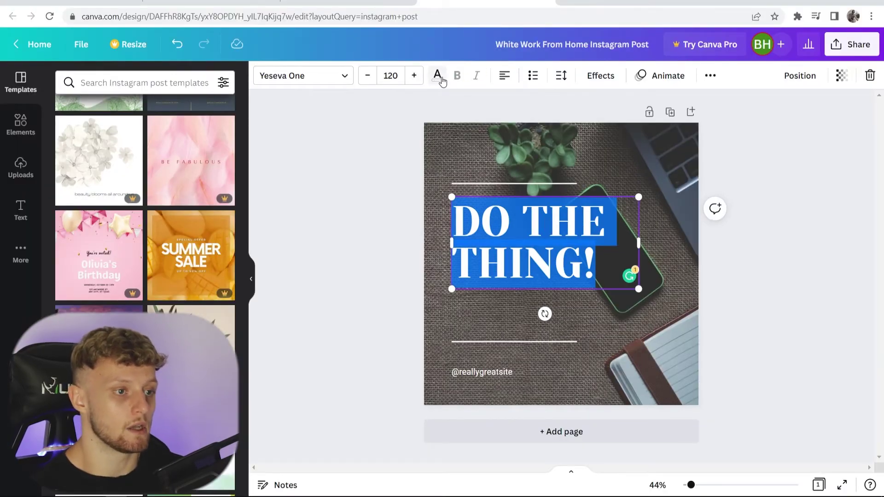
Increase the heading's font size to 139 and centre its two lines
{"action": "mouse_move", "coordinate": [628, 272]}
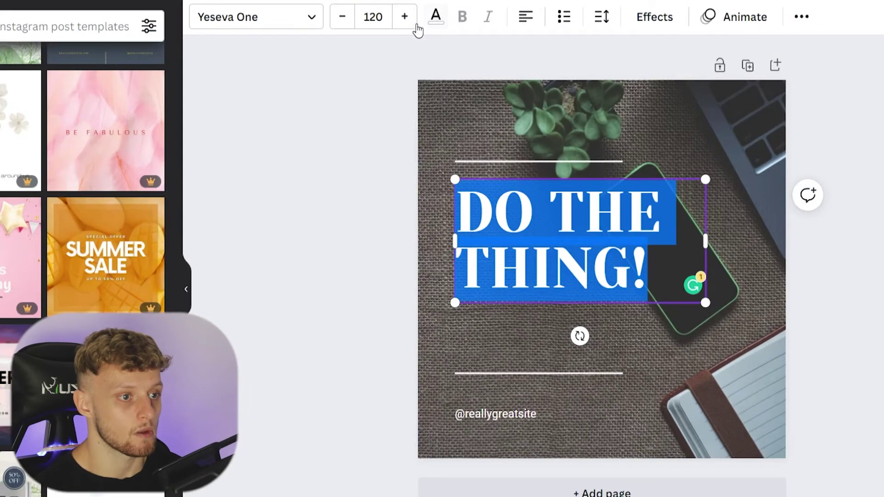
{"action": "left_click", "coordinate": [414, 78]}
{"action": "left_click", "coordinate": [414, 78]}
{"action": "left_click", "coordinate": [414, 78]}
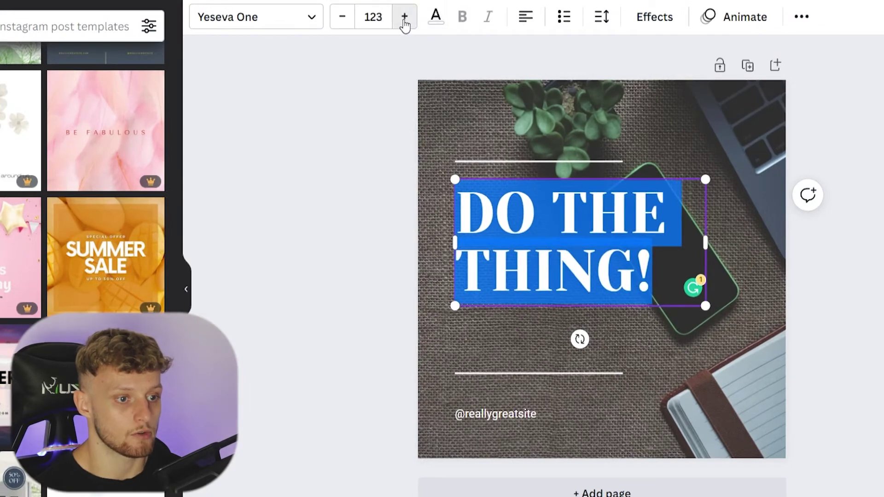
{"action": "left_click", "coordinate": [404, 18]}
{"action": "left_click", "coordinate": [404, 18]}
{"action": "left_click", "coordinate": [404, 17]}
{"action": "left_click", "coordinate": [404, 18]}
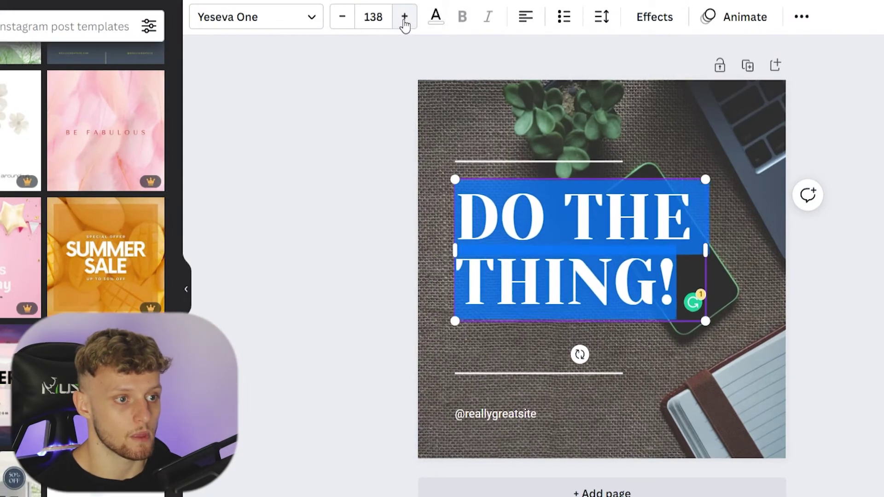
{"action": "left_click", "coordinate": [405, 20]}
{"action": "left_click", "coordinate": [535, 17]}
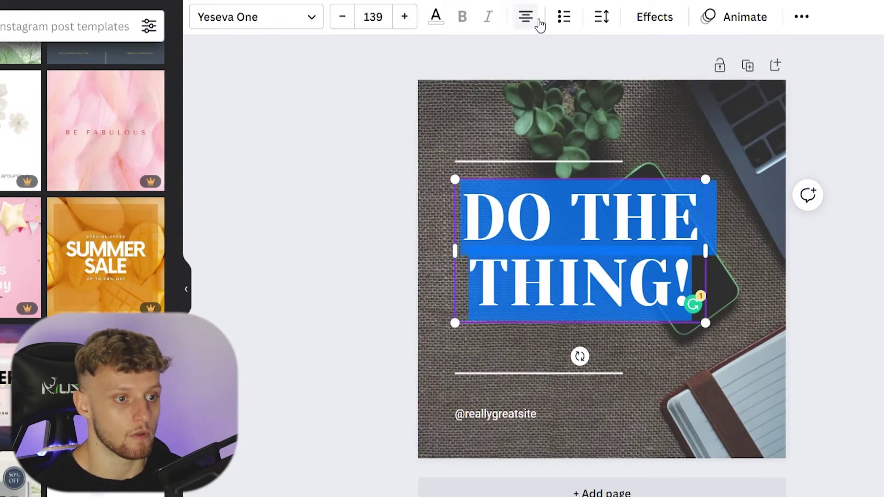
Drag the heading box's corner handle to enlarge the text to size 166
{"action": "left_click", "coordinate": [764, 247]}
{"action": "left_click", "coordinate": [665, 274]}
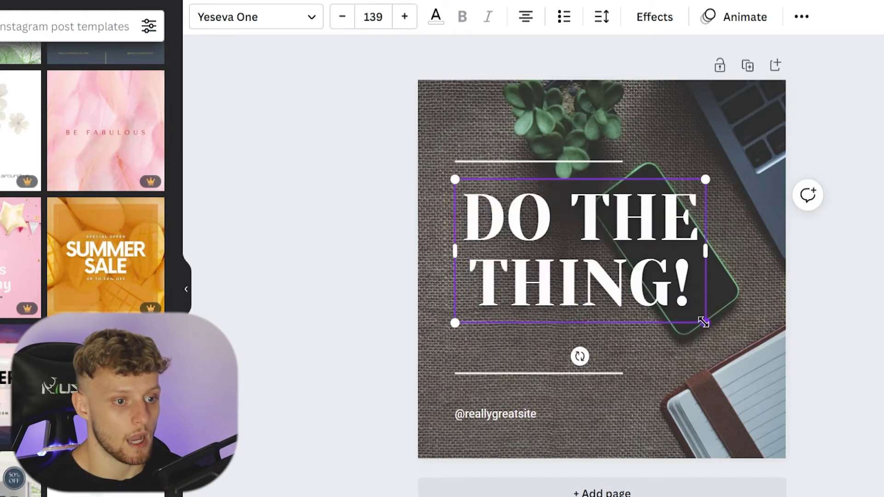
{"action": "left_click_drag", "start_coordinate": [704, 323], "coordinate": [754, 350]}
{"action": "left_click", "coordinate": [576, 173]}
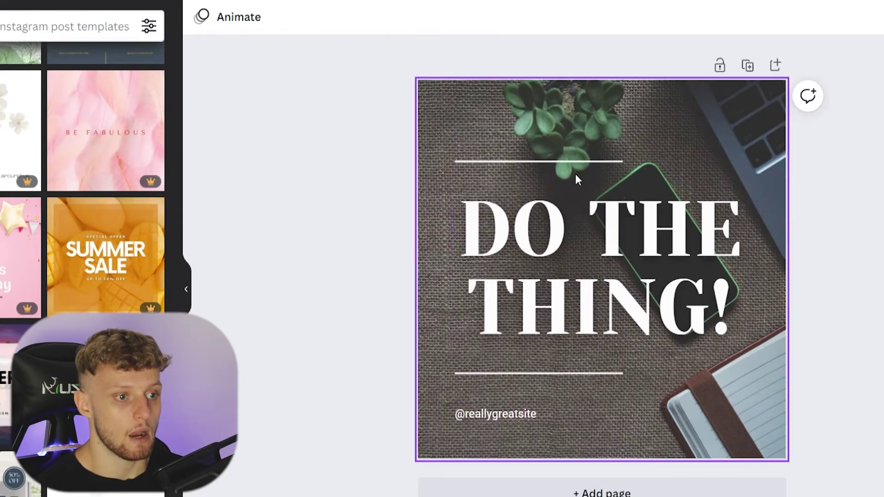
{"action": "left_click", "coordinate": [537, 160]}
{"action": "key", "text": "Delete"}
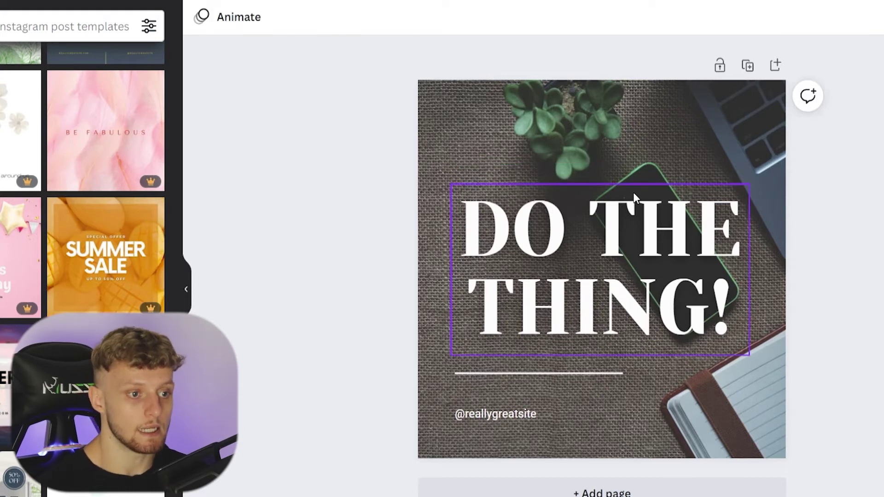
{"action": "left_click", "coordinate": [584, 374]}
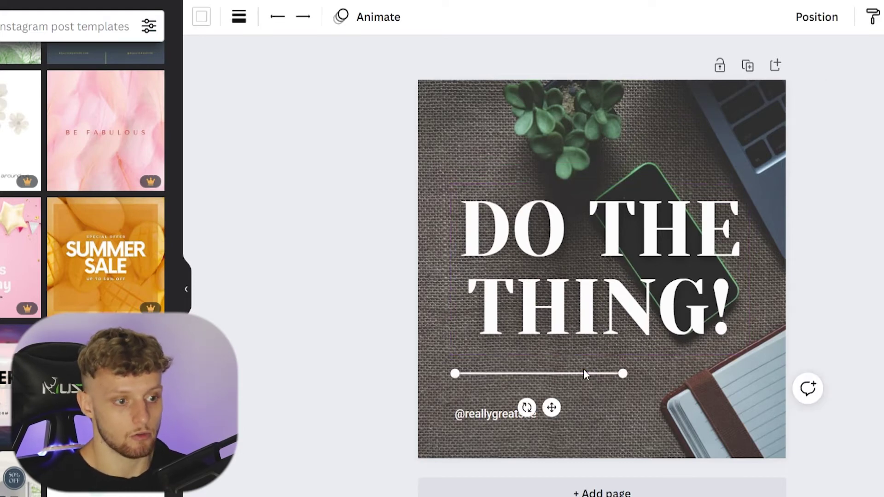
{"action": "key", "text": "Delete"}
{"action": "left_click", "coordinate": [507, 419]}
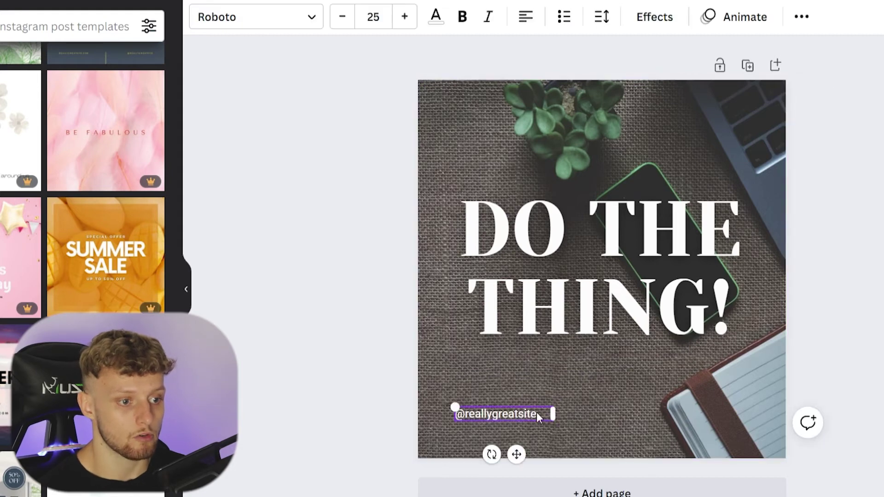
{"action": "key", "text": "Delete"}
Nudge the DO THE THING! heading slightly right to centre it, then select the desk photo
{"action": "left_click", "coordinate": [641, 253]}
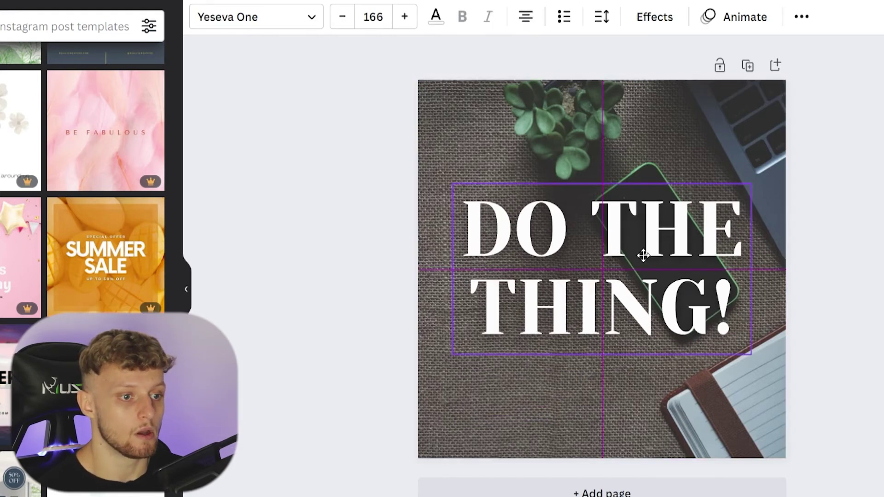
{"action": "mouse_move", "coordinate": [642, 255]}
{"action": "left_mouse_down"}
{"action": "mouse_move", "coordinate": [643, 233]}
{"action": "mouse_move", "coordinate": [627, 245]}
{"action": "mouse_move", "coordinate": [637, 257]}
{"action": "left_mouse_up"}
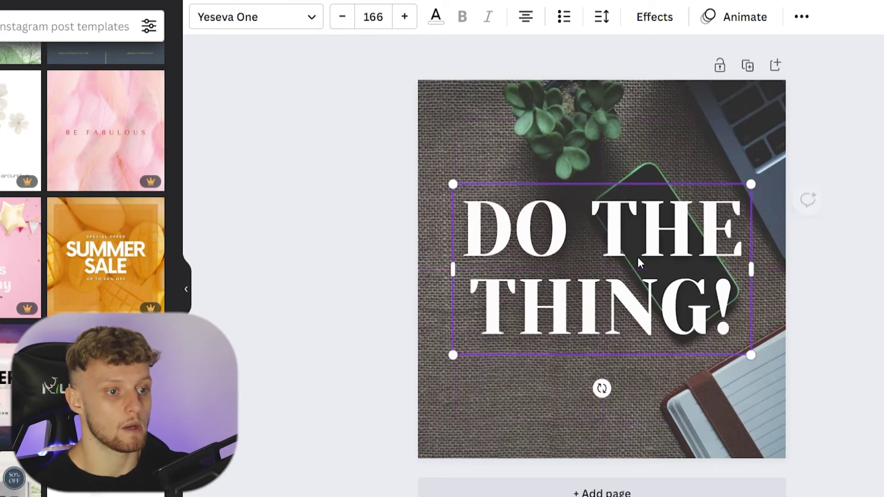
{"action": "left_click", "coordinate": [628, 119]}
{"action": "left_click", "coordinate": [263, 16]}
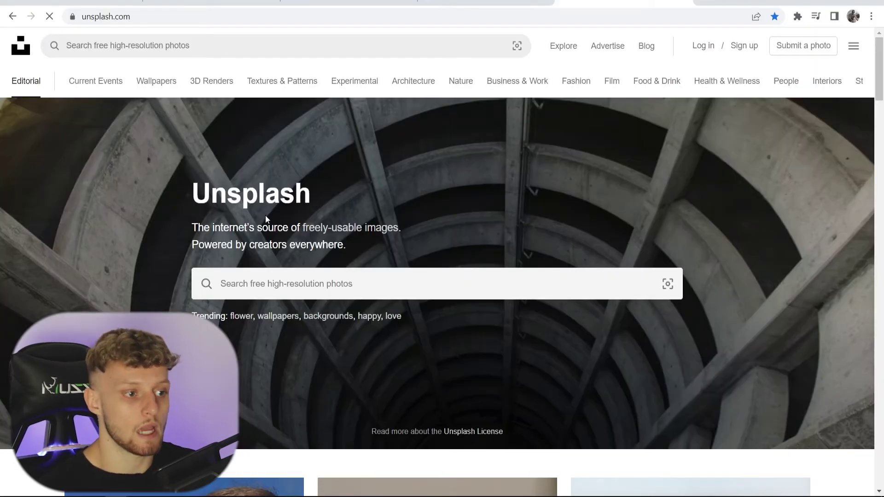
Search Unsplash for 'beach' and open the pastel sunset beach photo
{"action": "left_click", "coordinate": [335, 295]}
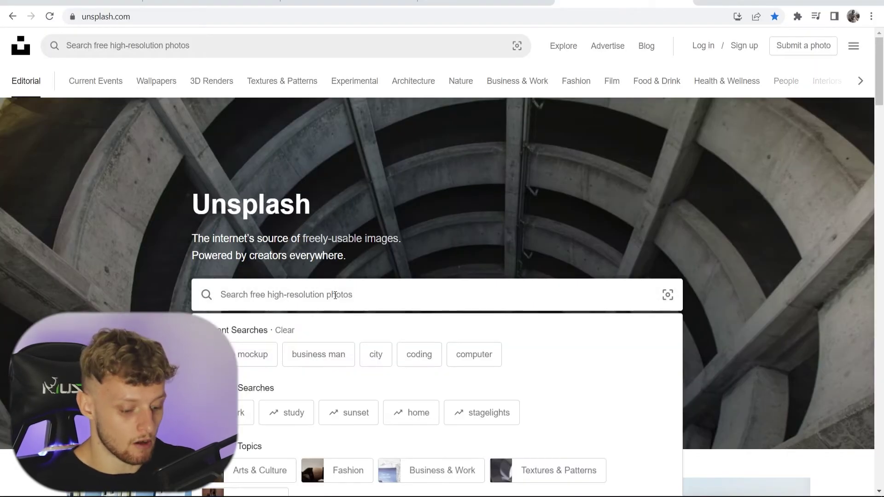
{"action": "type", "text": "beach"}
{"action": "key", "text": "Return"}
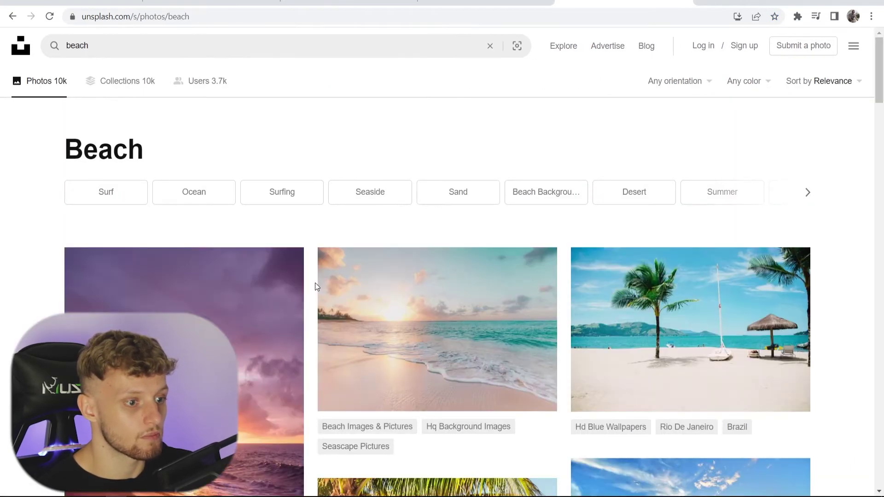
{"action": "scroll", "coordinate": [368, 254], "scroll_direction": "down", "scroll_amount": 5}
{"action": "scroll", "coordinate": [442, 205], "scroll_direction": "up", "scroll_amount": 3}
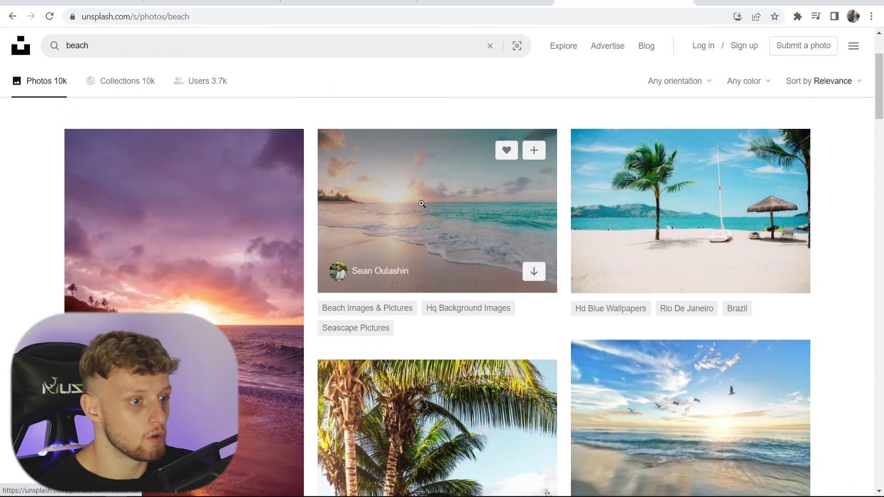
{"action": "left_click", "coordinate": [422, 204]}
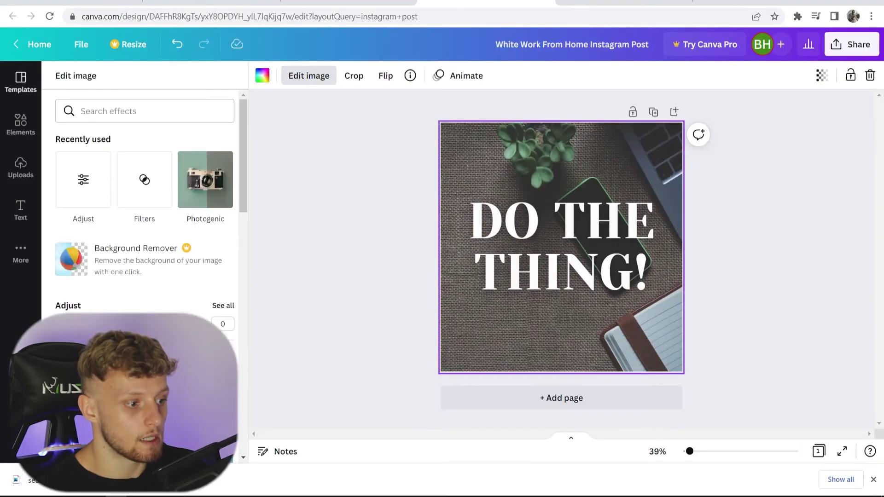
Upload the downloaded beach photo, drop it onto the post and stretch it across the page
{"action": "left_click_drag", "start_coordinate": [16, 480], "coordinate": [137, 221]}
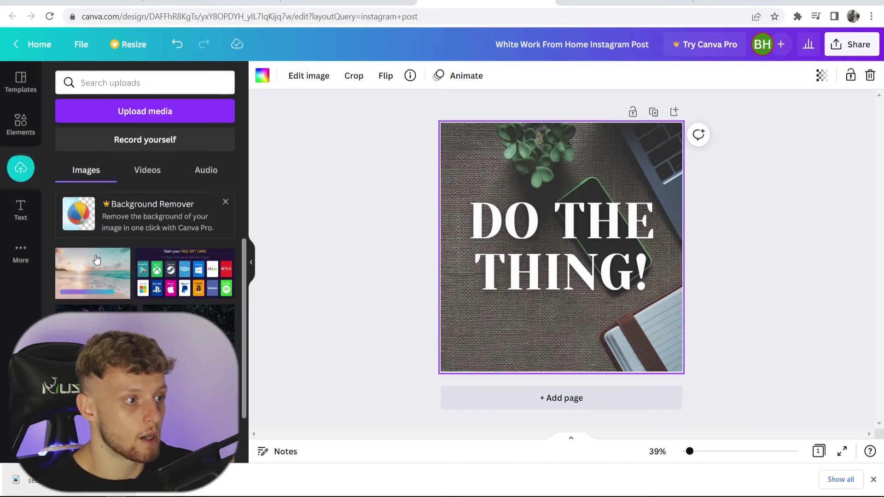
{"action": "left_click_drag", "start_coordinate": [97, 261], "coordinate": [487, 160]}
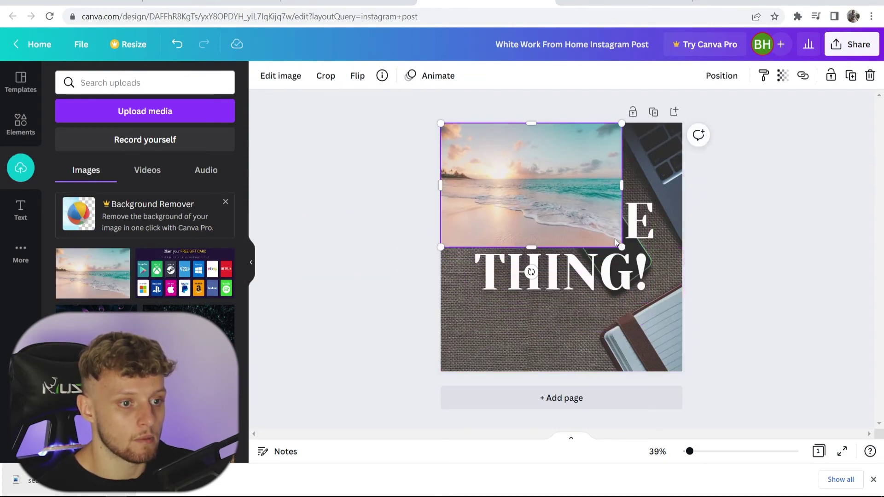
{"action": "left_click_drag", "start_coordinate": [622, 248], "coordinate": [815, 379]}
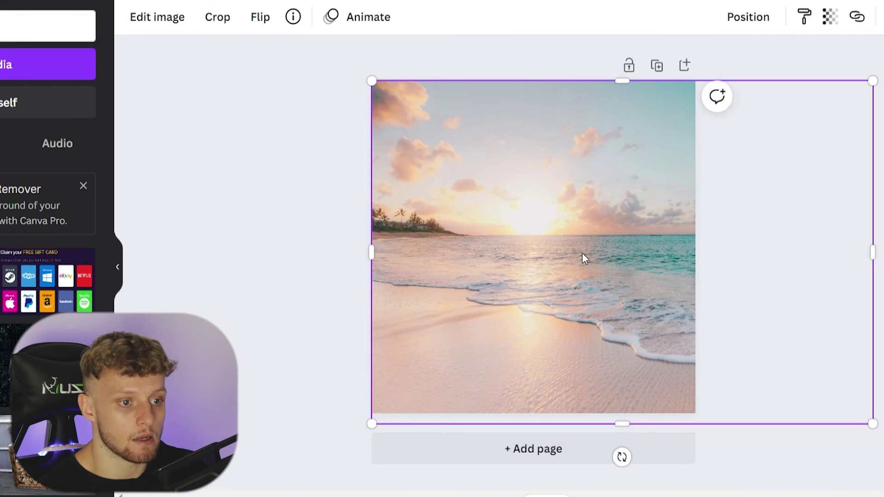
Send the beach photo to the back so the white heading shows over it
{"action": "right_click", "coordinate": [591, 167]}
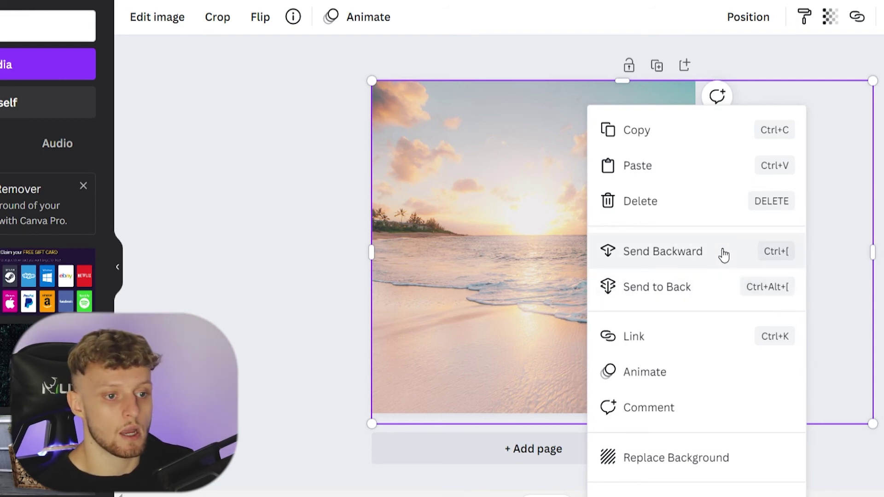
{"action": "left_click", "coordinate": [708, 289]}
{"action": "key", "text": "Escape"}
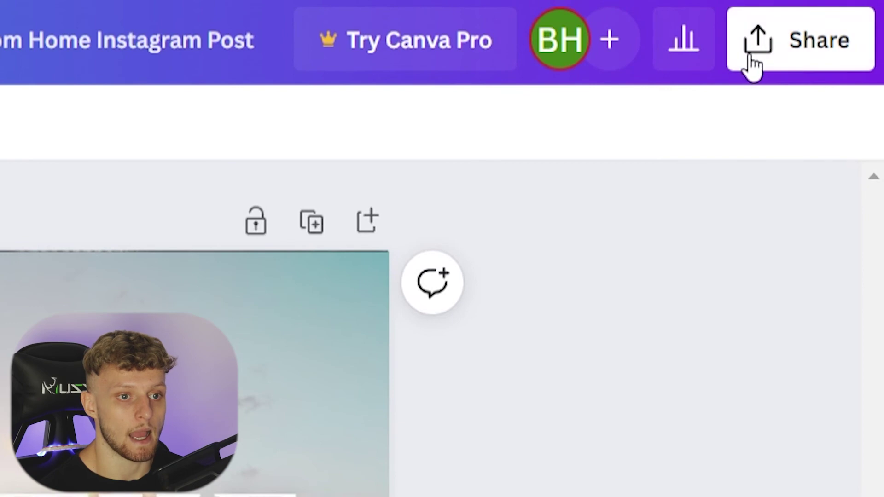
Download the finished 'DO THE THING!' beach-photo post through the Share menu's Download option
{"action": "left_click", "coordinate": [783, 55]}
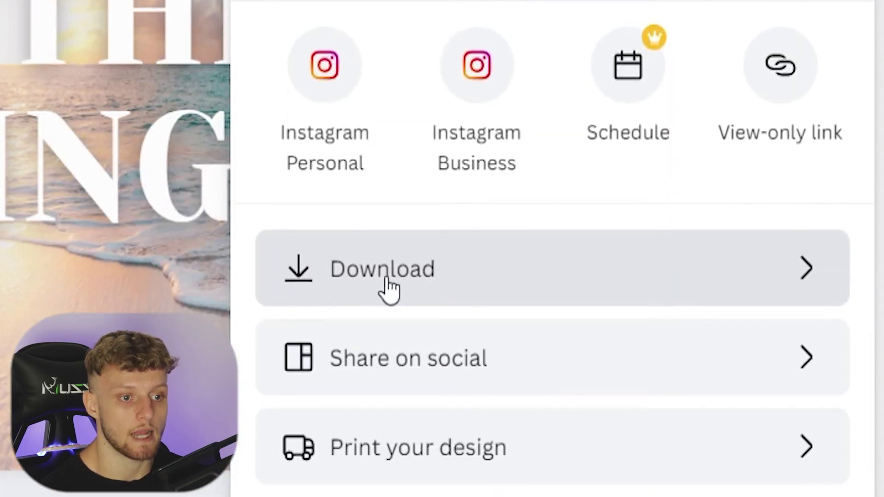
{"action": "left_click", "coordinate": [594, 273]}
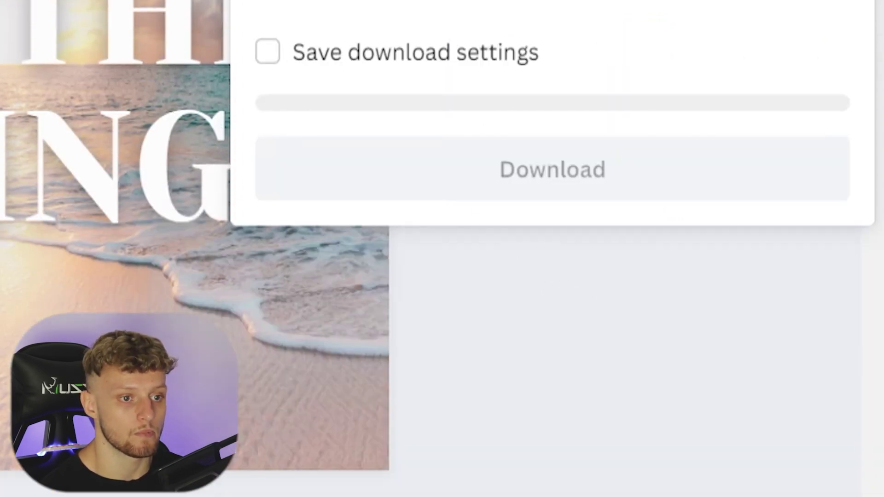
{"action": "left_click", "coordinate": [489, 177]}
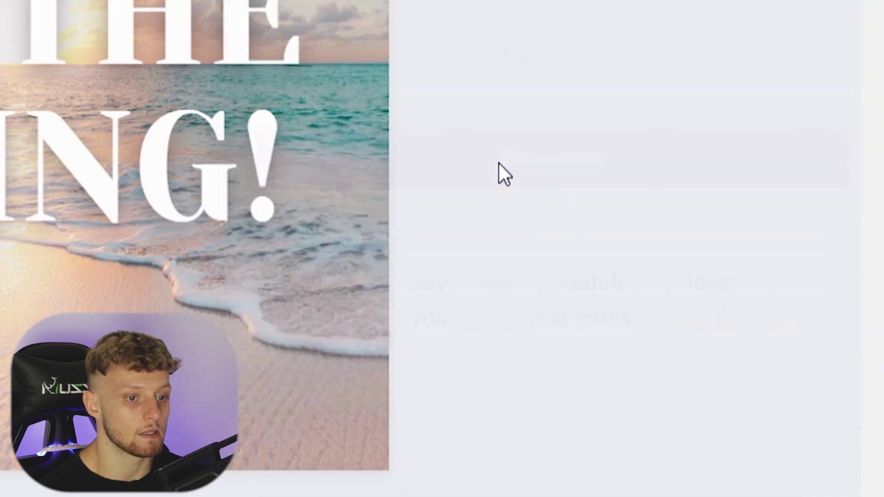